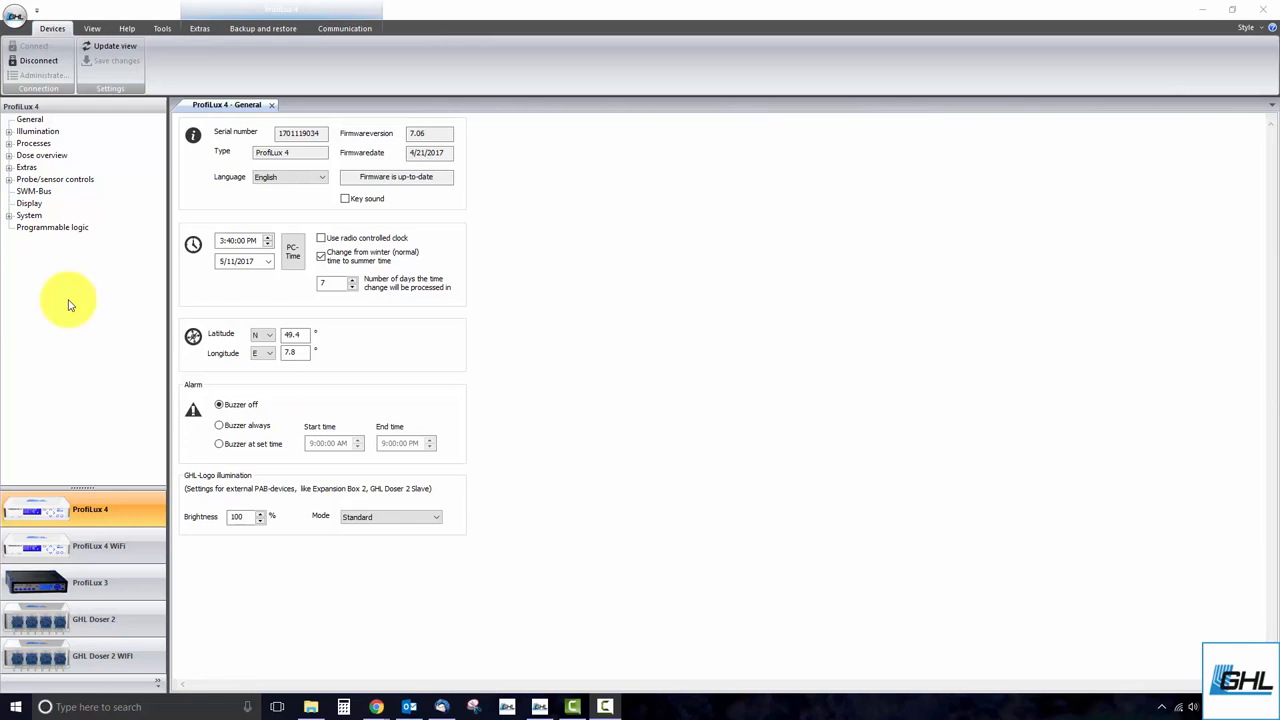
Step: Bring up the Assign PAB devices dialog from the ProfiLux 4 System page
left_click(30, 215)
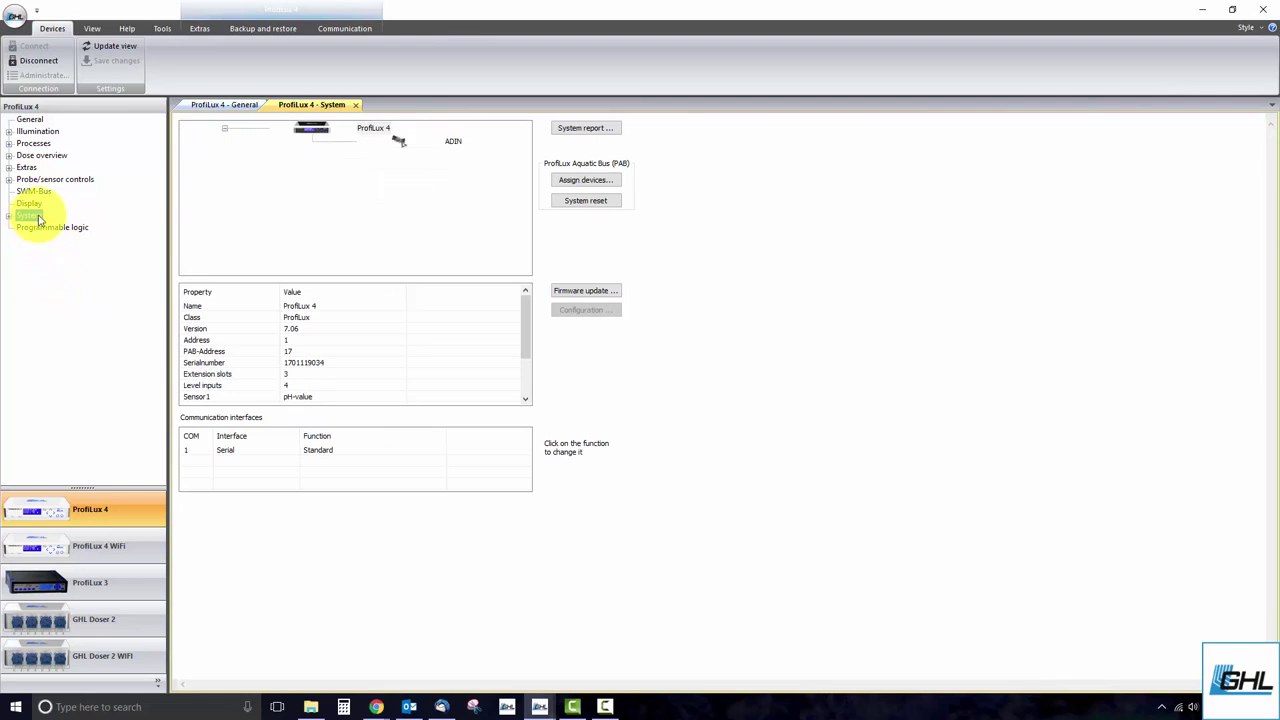
left_click(562, 183)
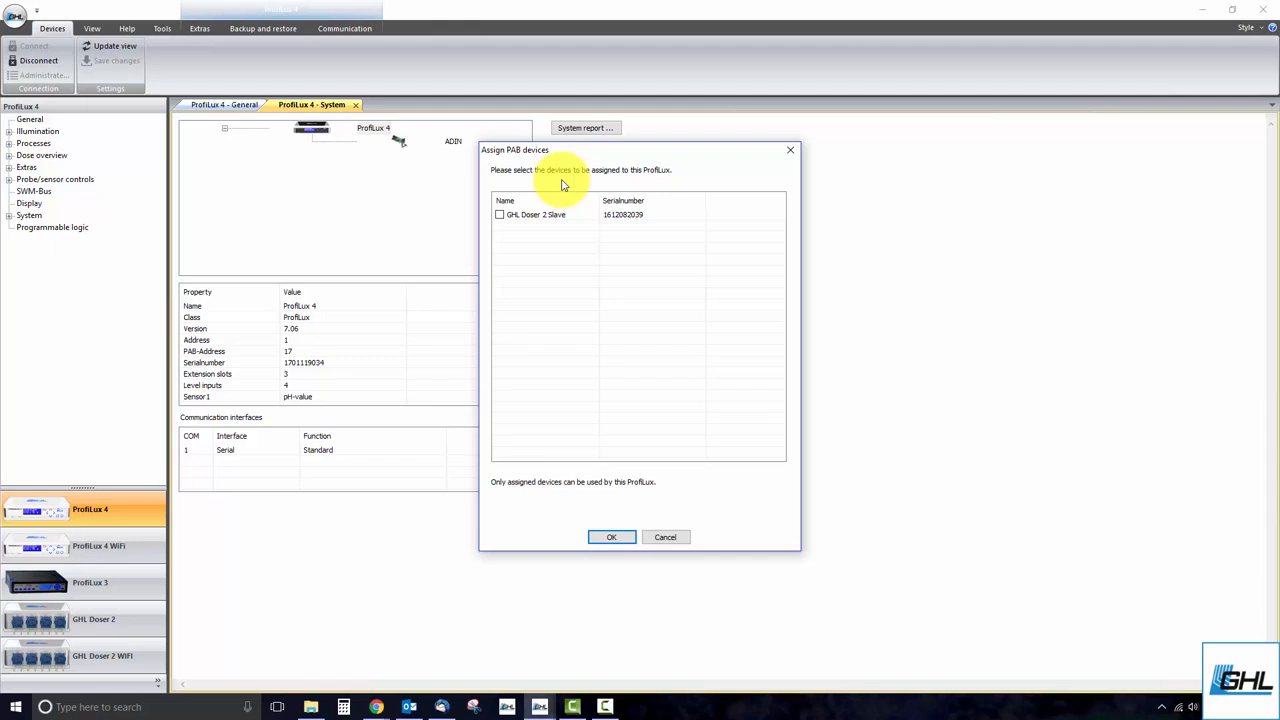
Step: Tick GHL Doser 2 Slave, confirm the assignment with disconnect, and reconnect to the ProfiLux 4
left_click(499, 215)
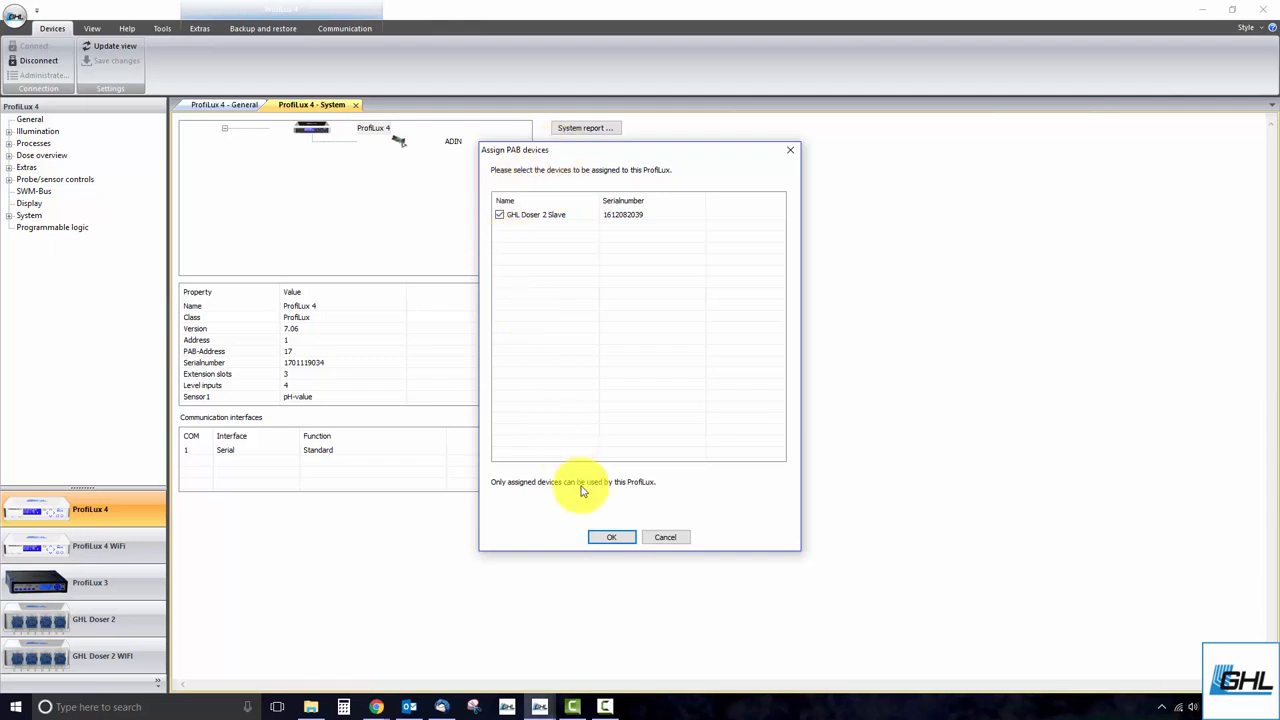
left_click(610, 537)
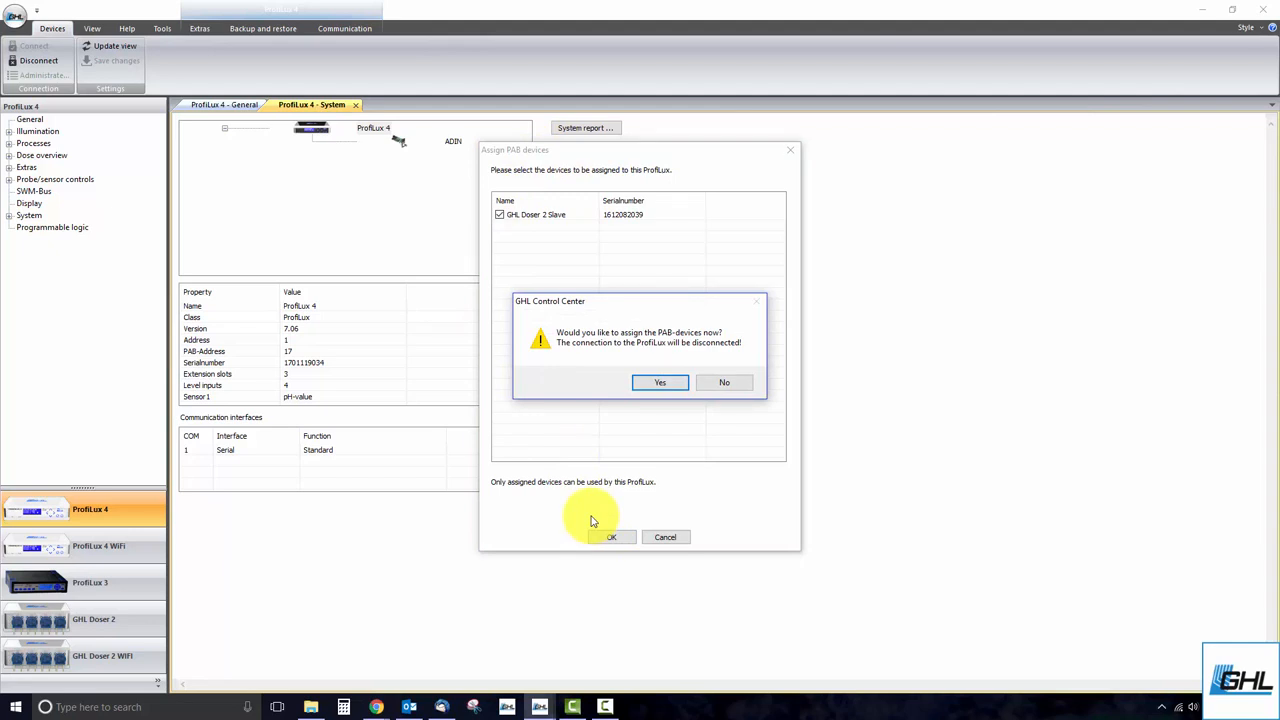
left_click(660, 382)
left_click(124, 508)
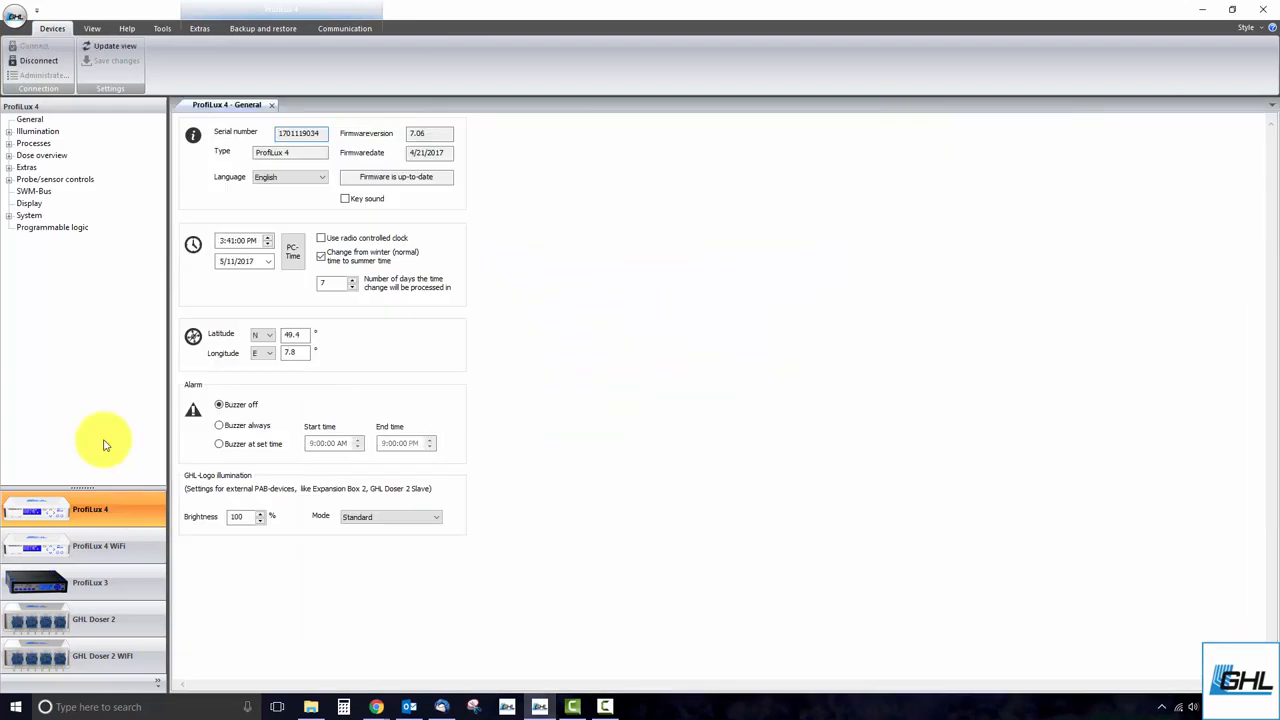
Step: Show the System overview with the GHL Doser 2 Slave listed on the PAB
left_click(30, 215)
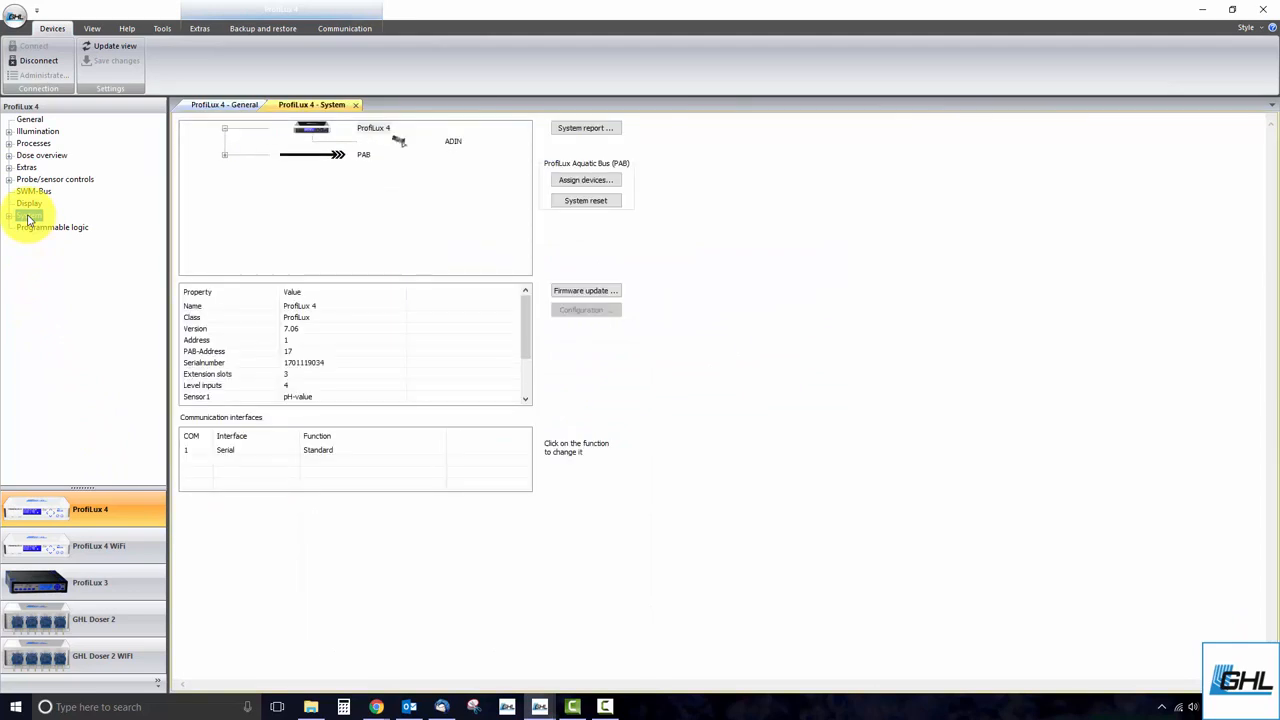
left_click(226, 160)
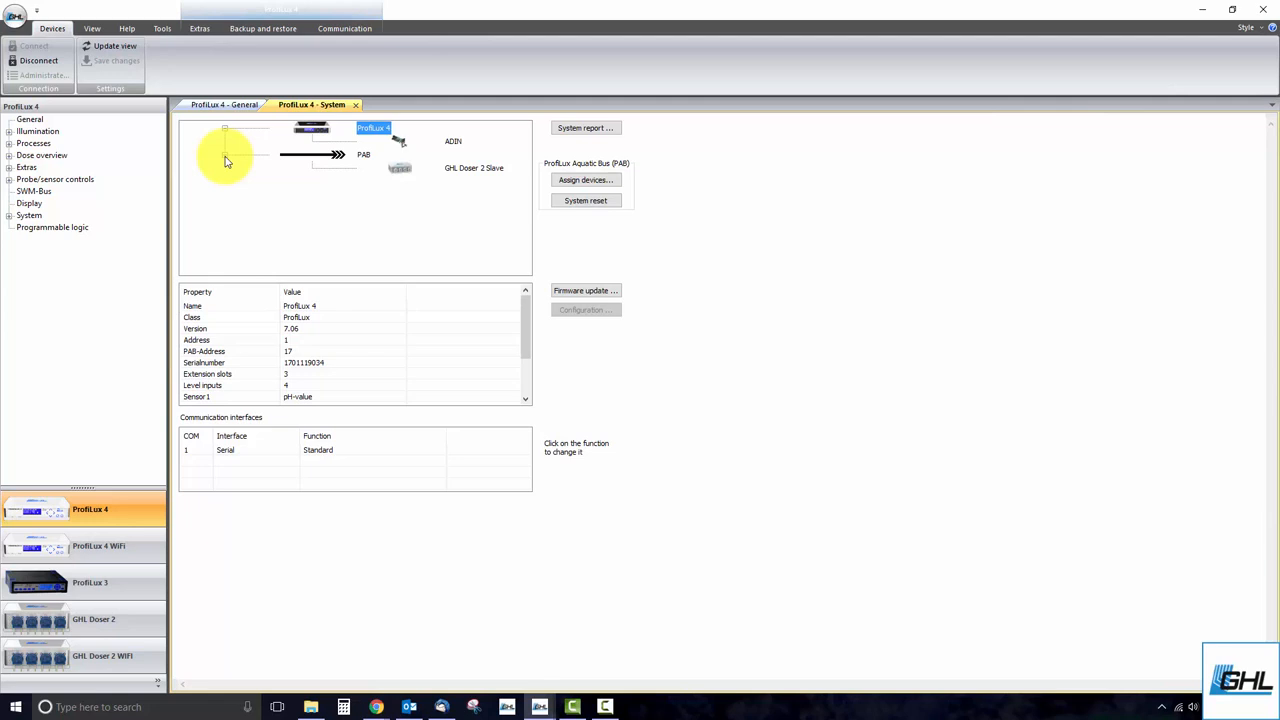
Step: Set the Doser 2 Slave's first pump number to 1 so its pumps are numbered 1 to 4
left_click(474, 168)
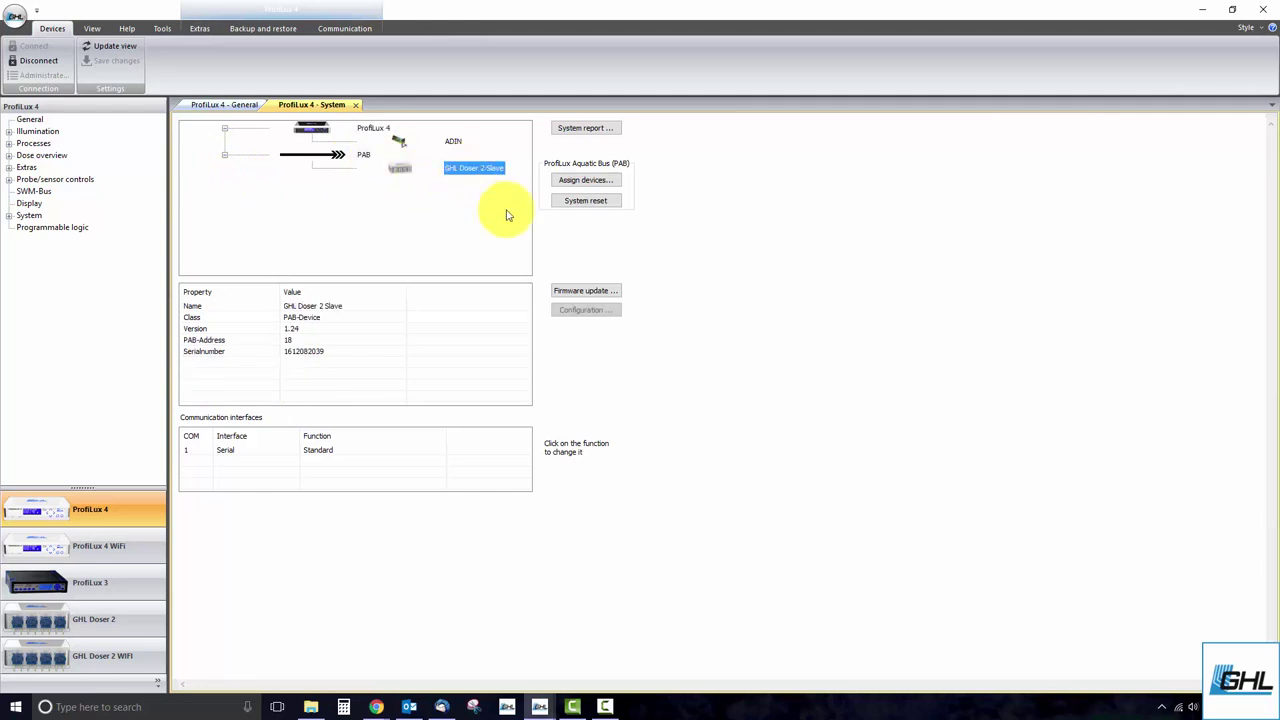
left_click(586, 311)
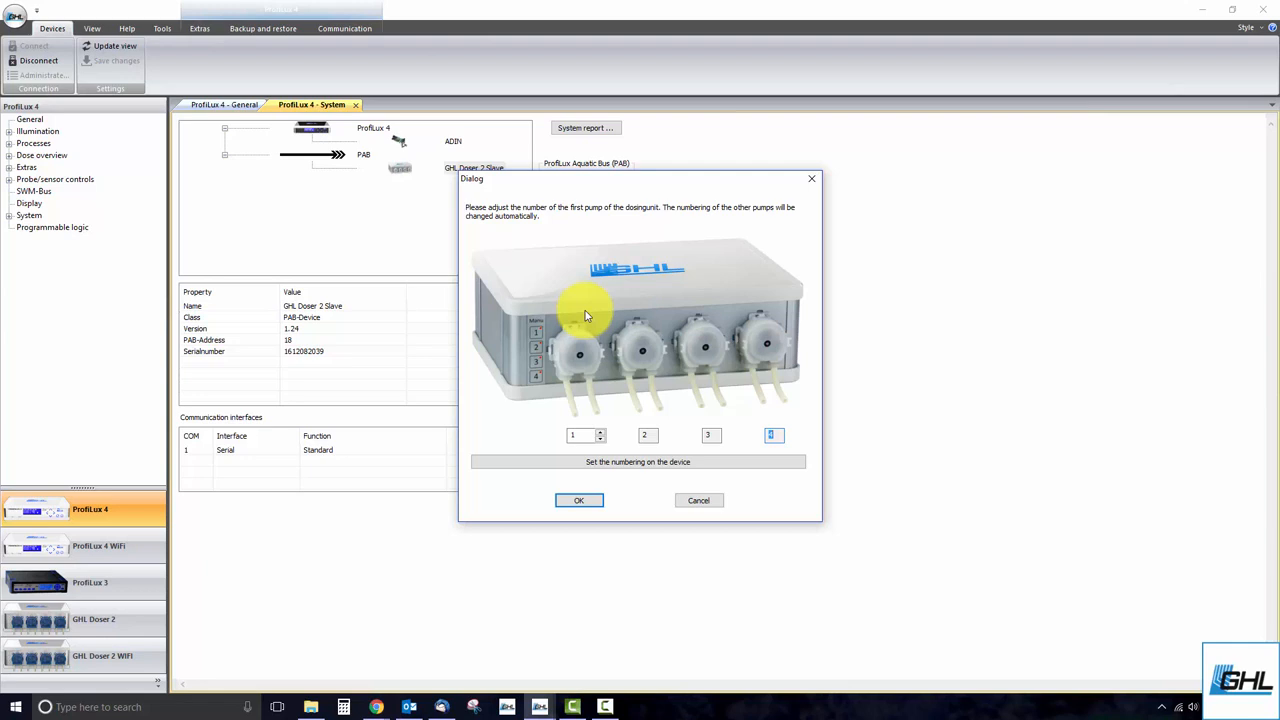
left_click(574, 435)
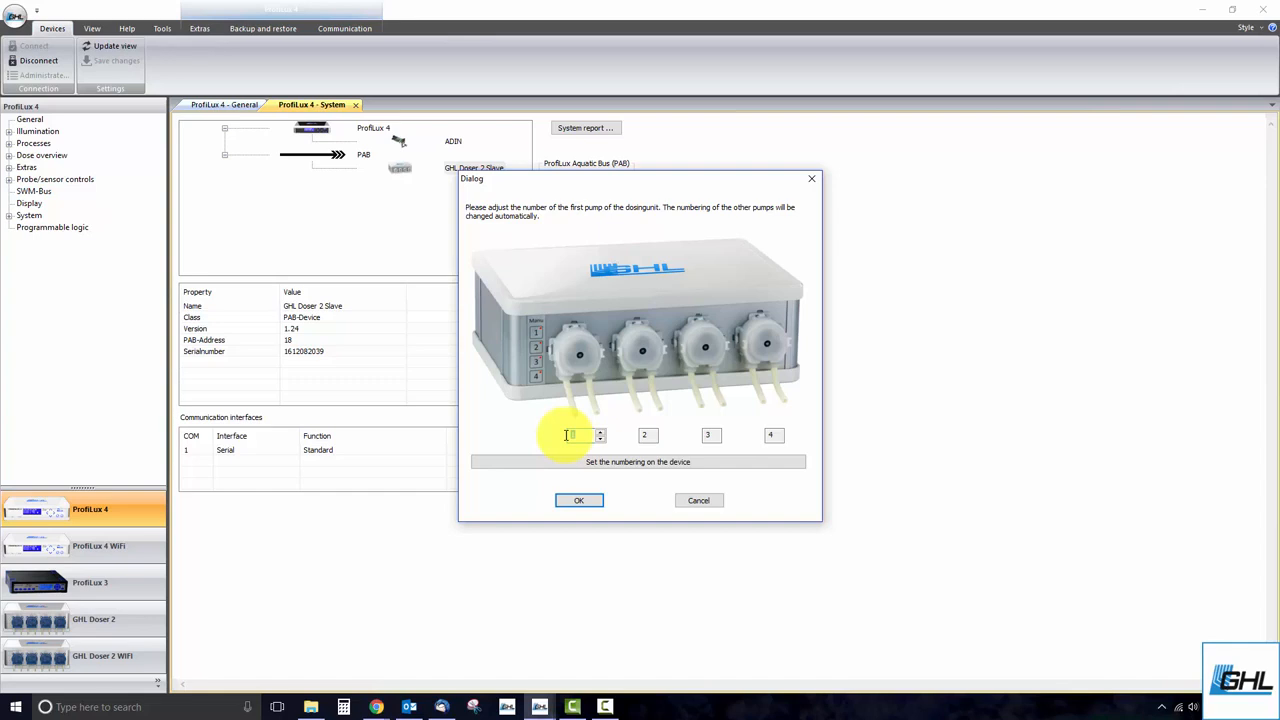
left_click(579, 500)
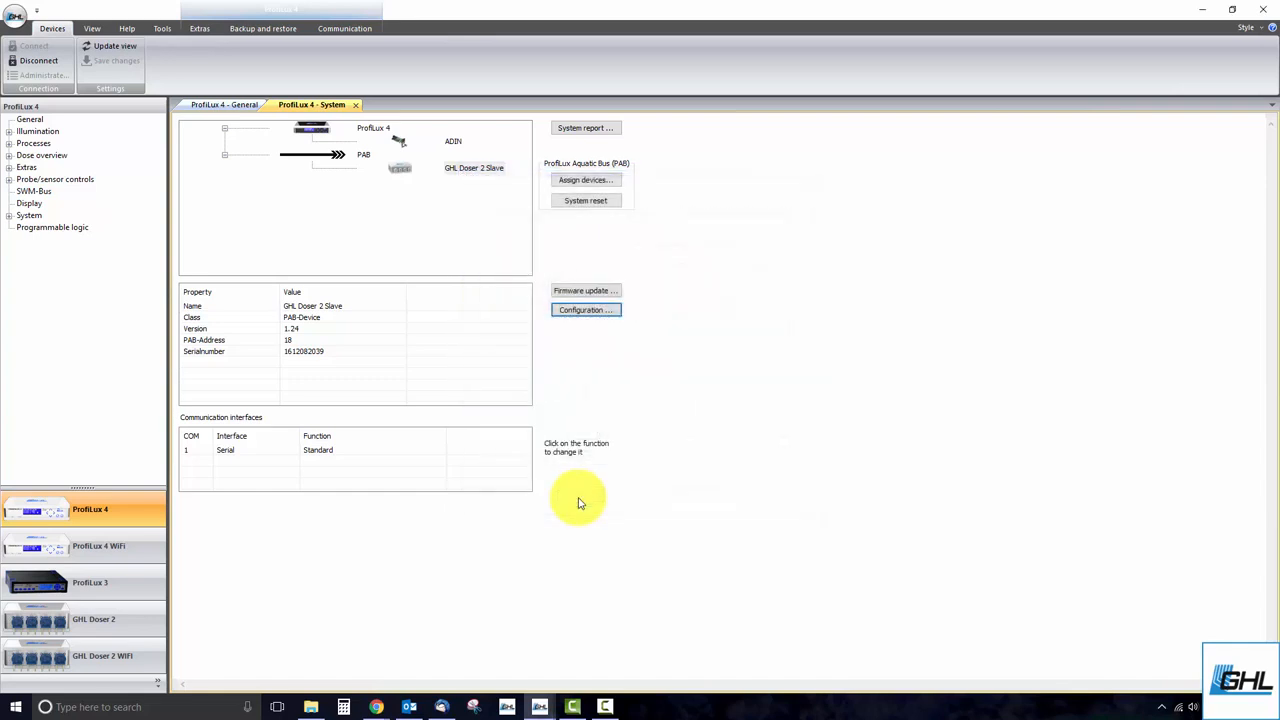